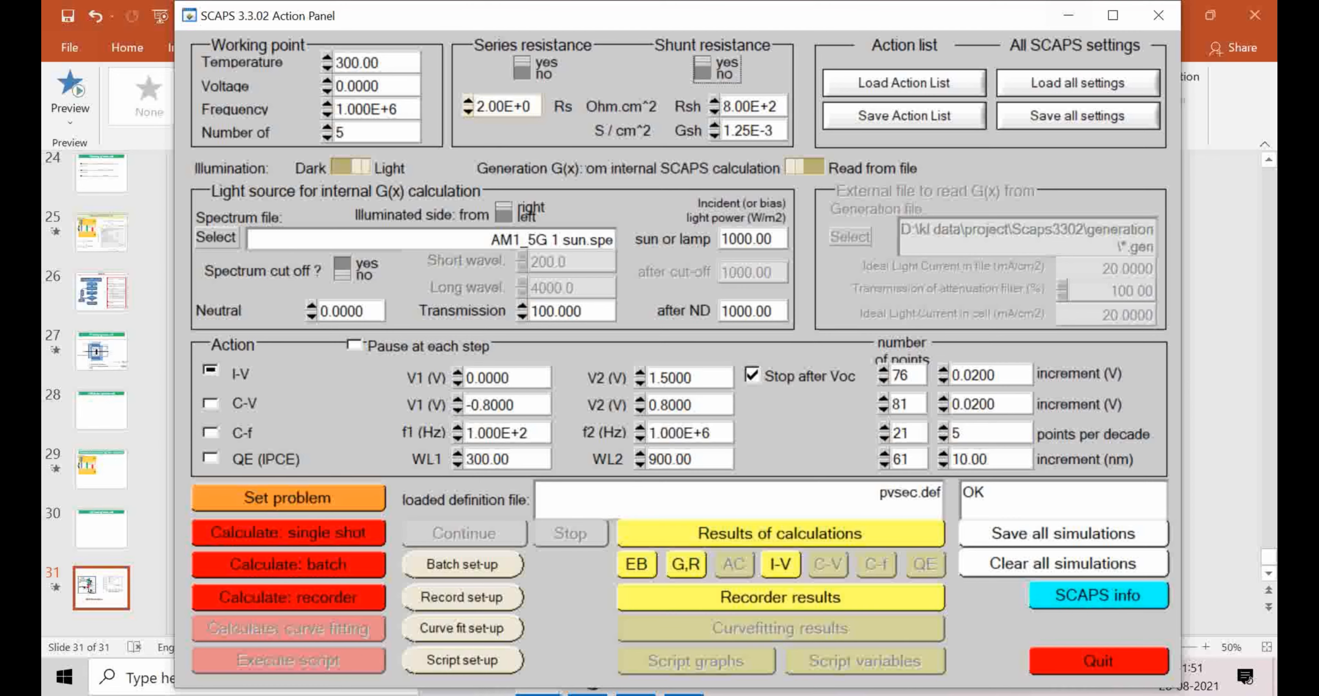
# Step: Open the problem definition and review the properties of the czts, cds, zno and azo layers
pyautogui.moveTo(1030, 16); pyautogui.dragTo(1008, 18)
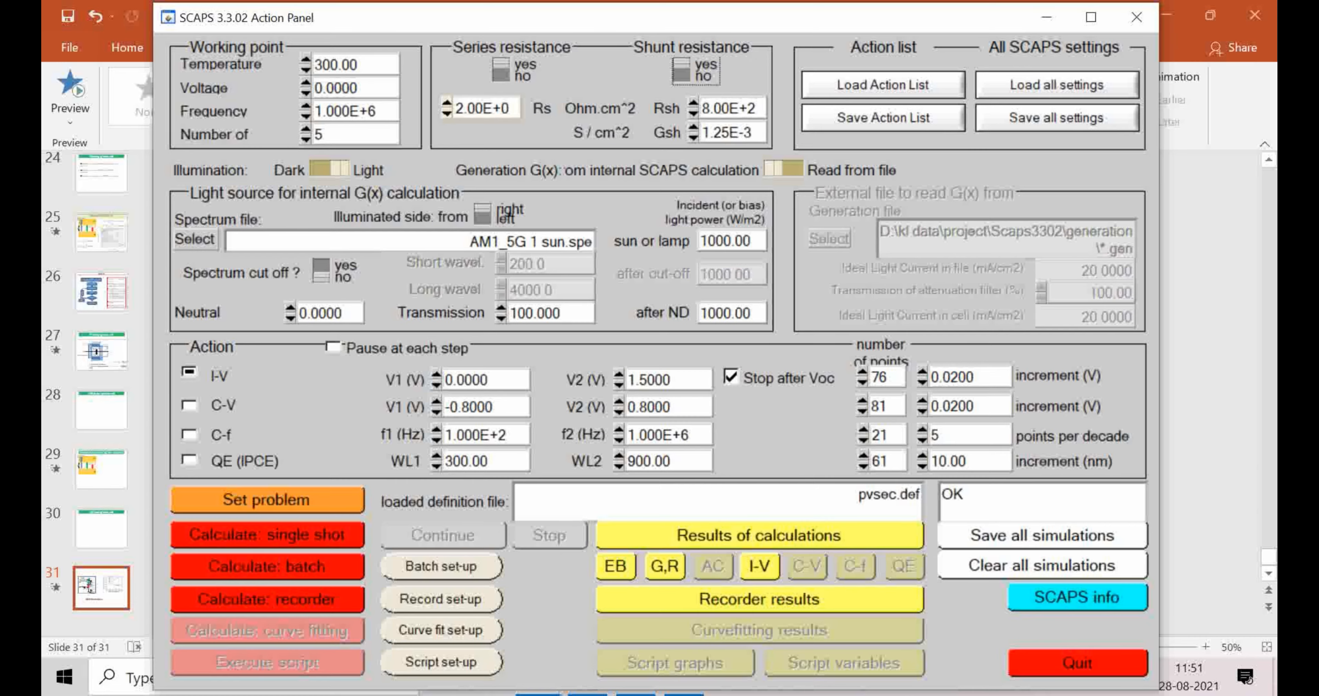
pyautogui.click(1166, 15)
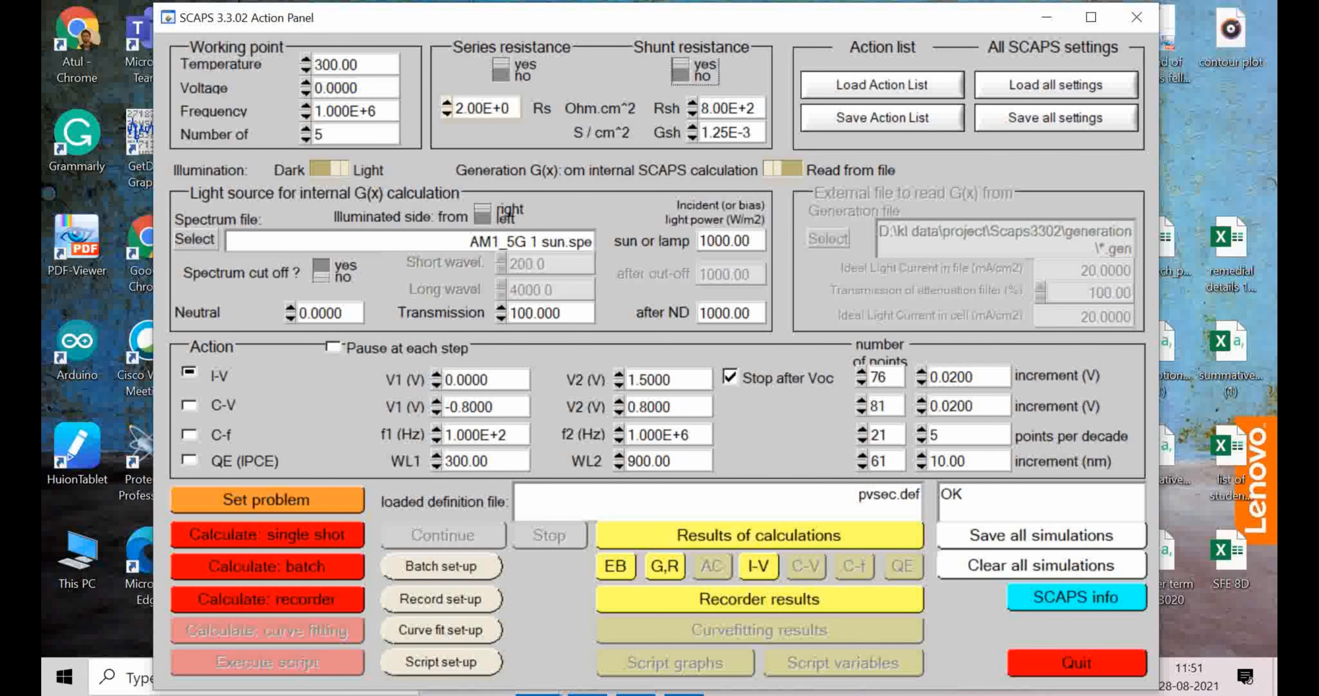
pyautogui.click(267, 500)
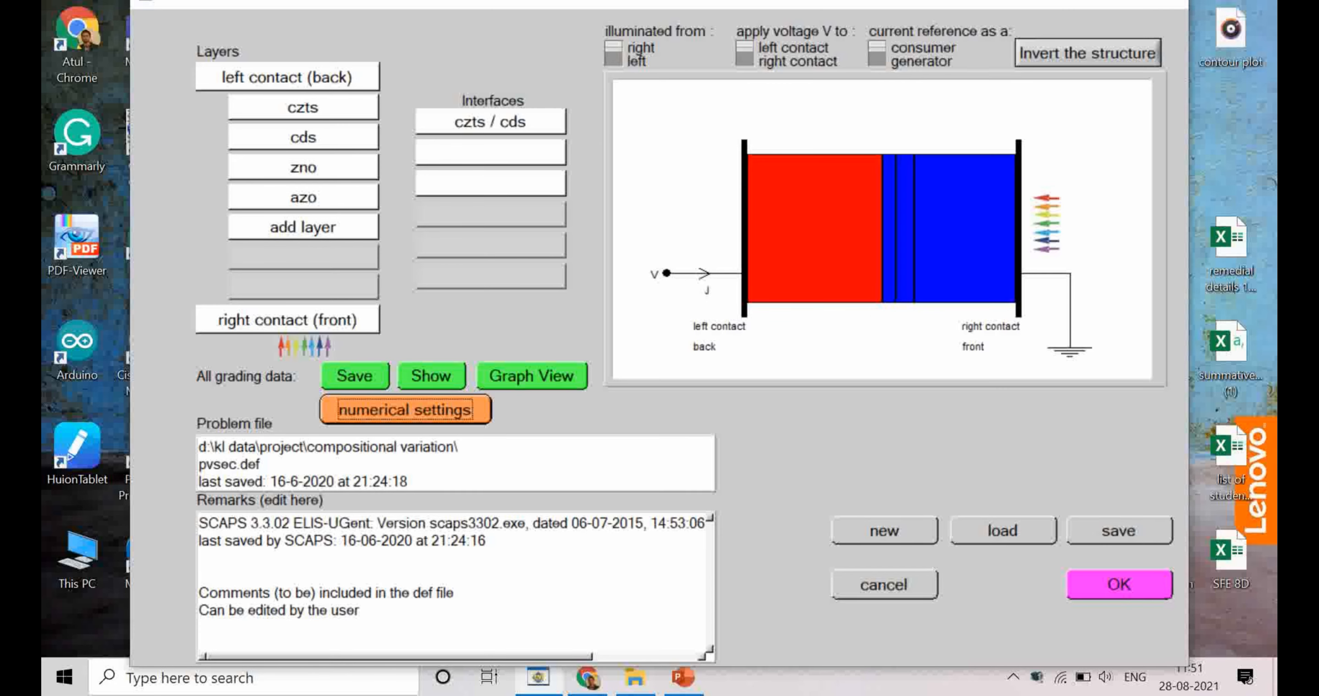
pyautogui.click(303, 108)
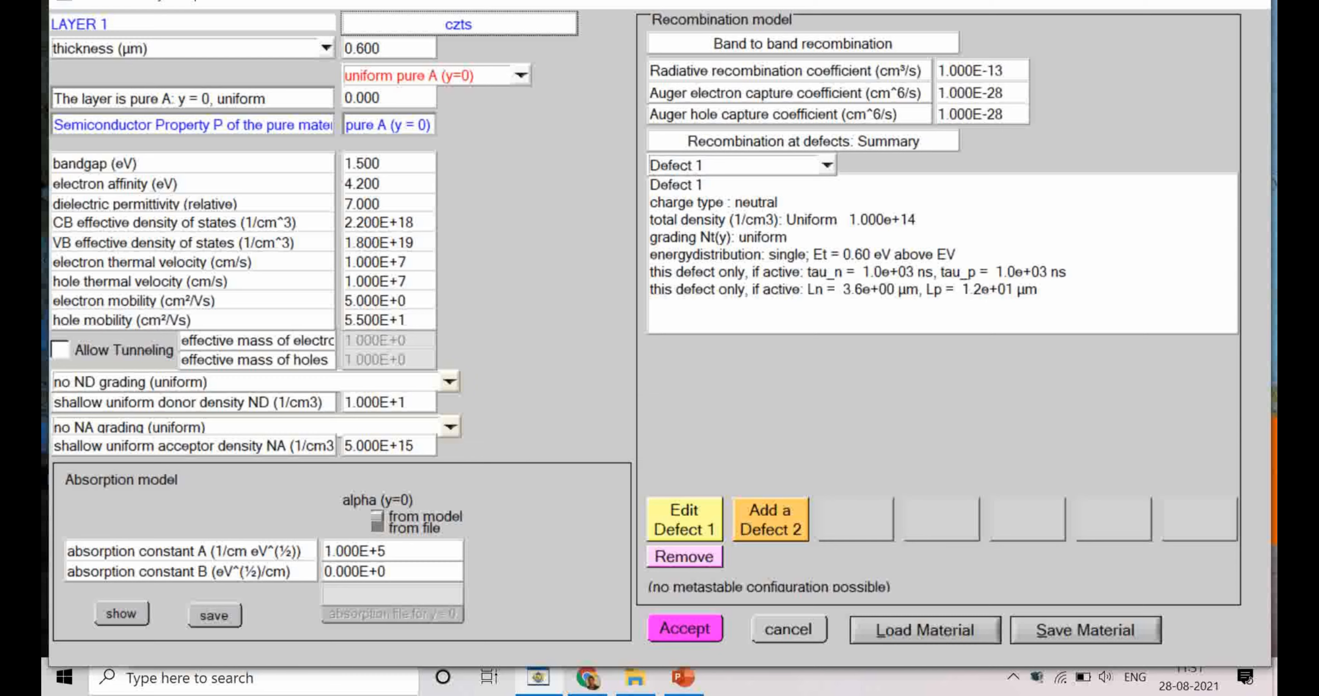
pyautogui.click(685, 628)
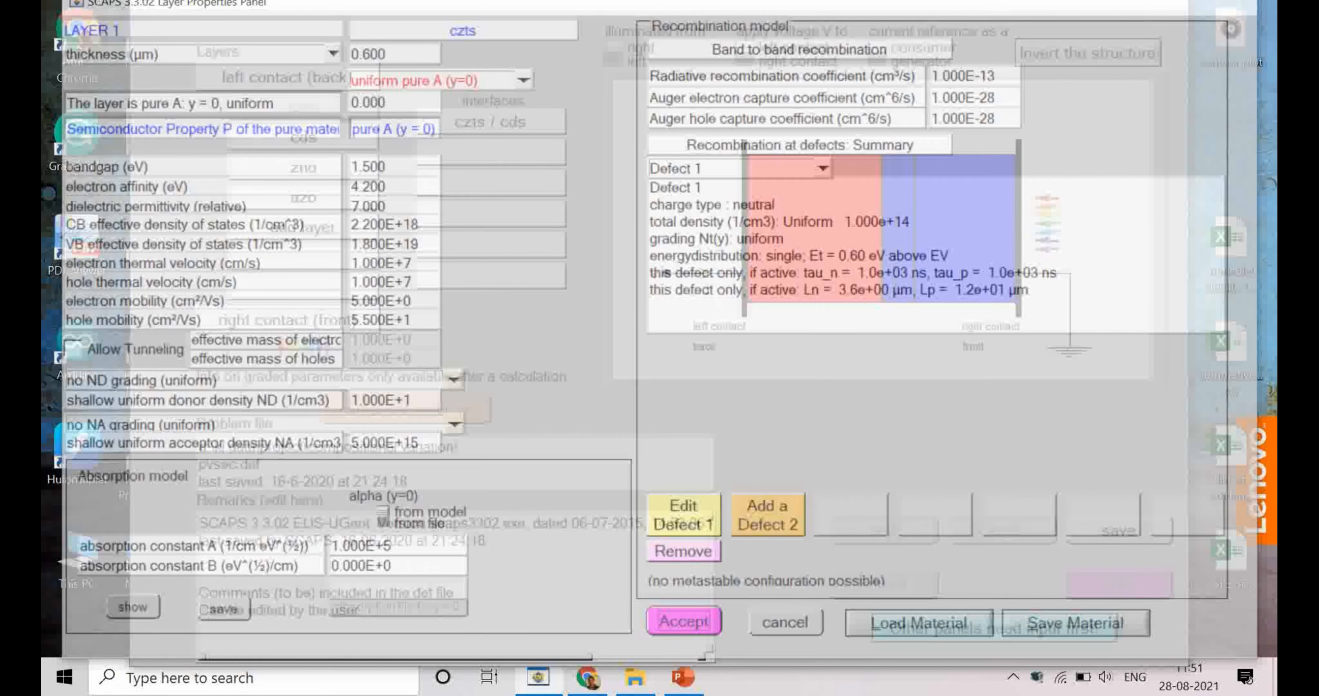
pyautogui.click(303, 137)
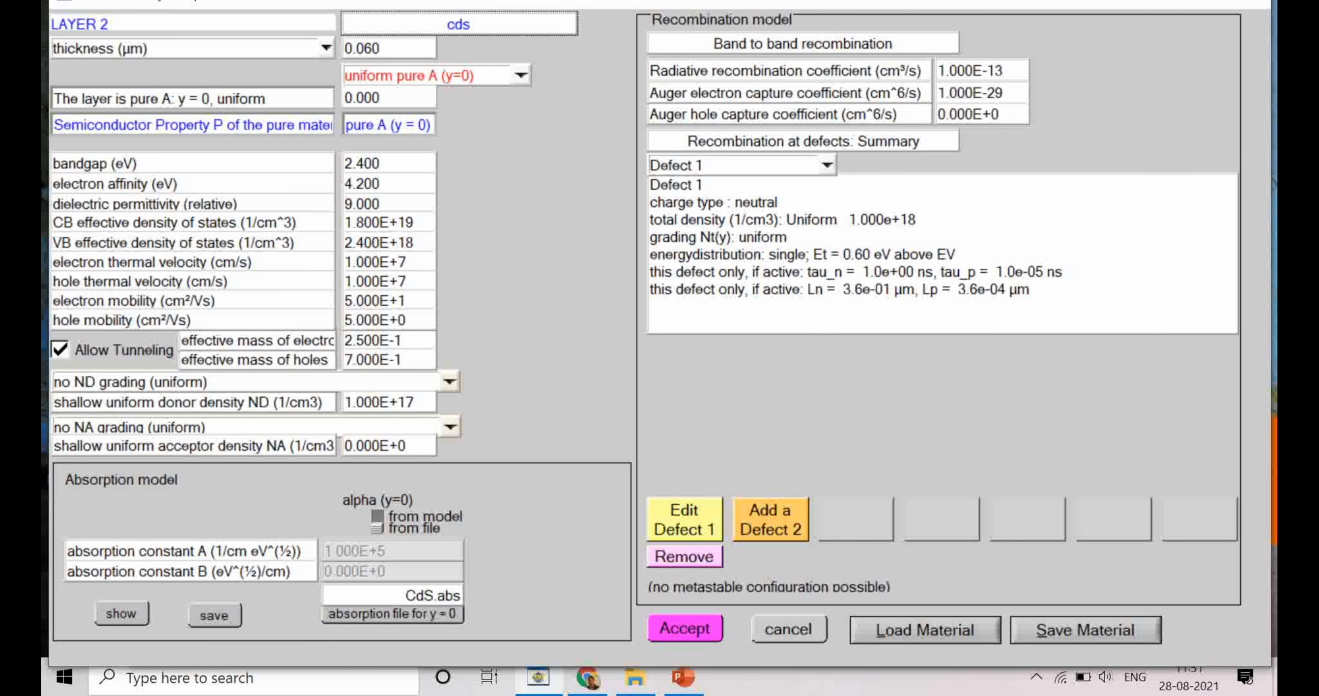
pyautogui.click(686, 628)
pyautogui.click(303, 167)
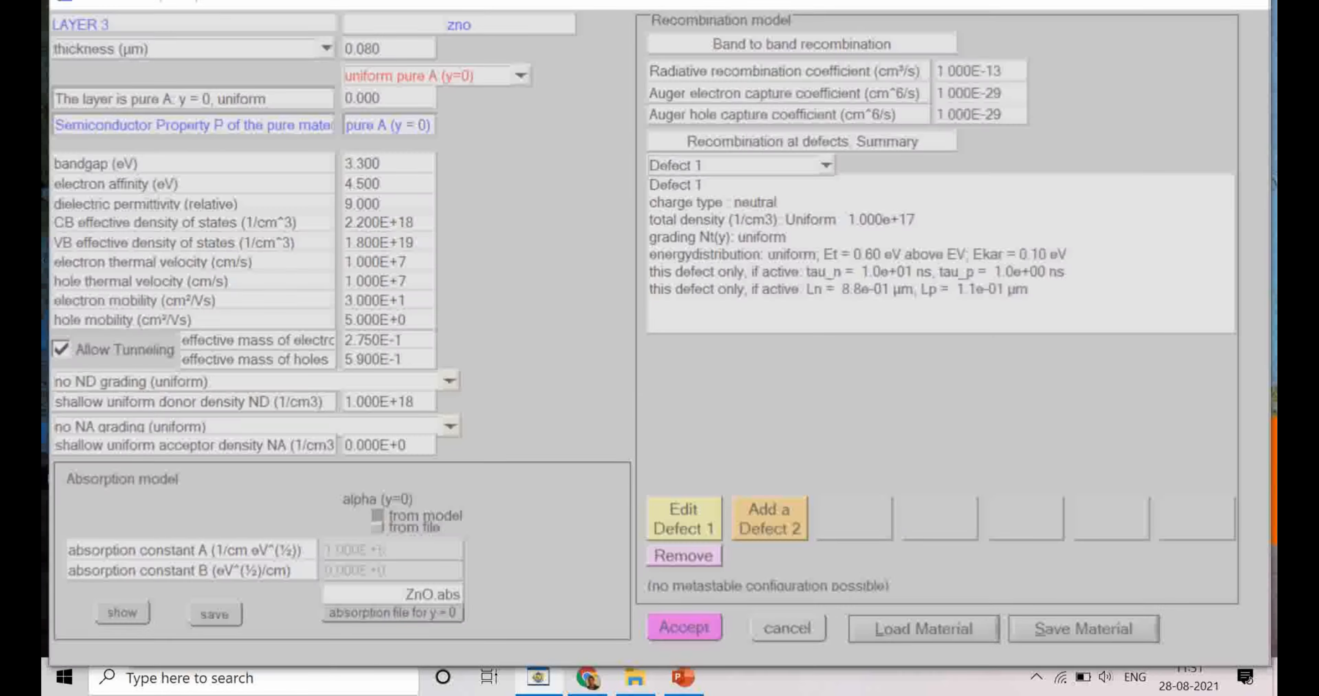
pyautogui.click(686, 629)
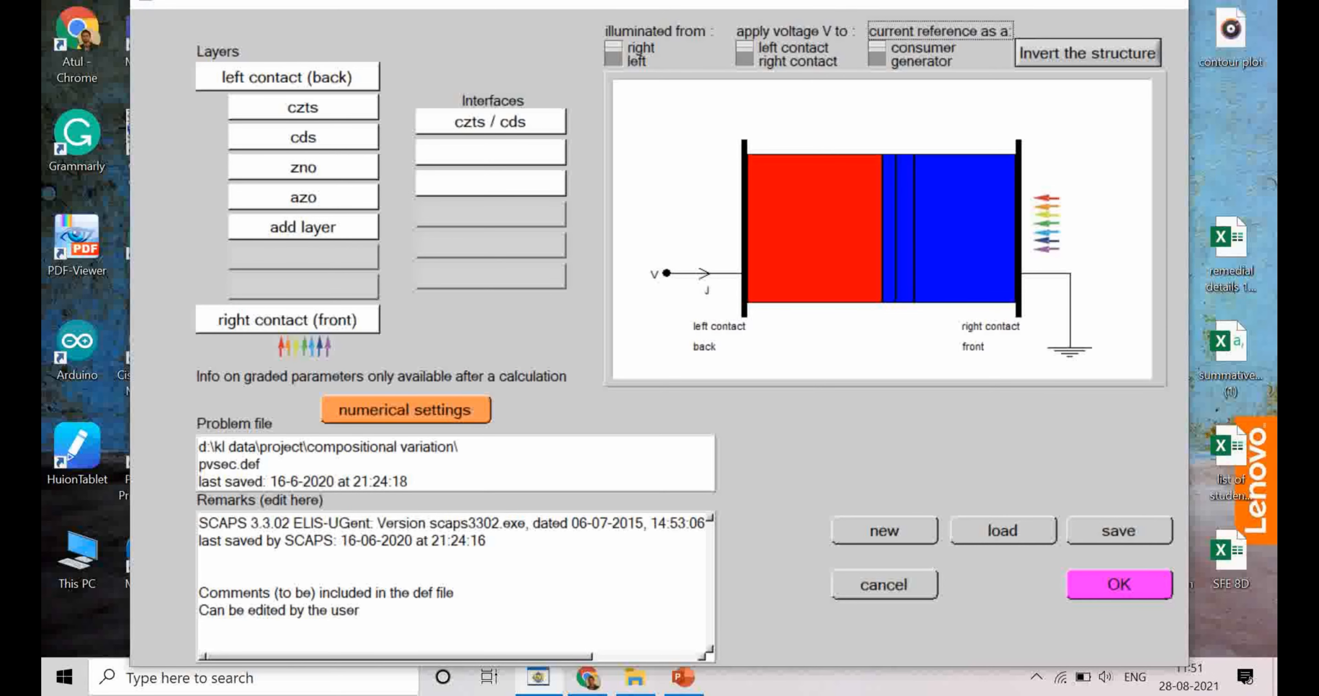
pyautogui.click(303, 198)
pyautogui.click(686, 629)
# Step: Check the electron affinity of the czts and cds layers and close the problem definition
pyautogui.click(303, 107)
pyautogui.click(104, 183)
pyautogui.doubleClick(105, 184)
pyautogui.press('Tab')
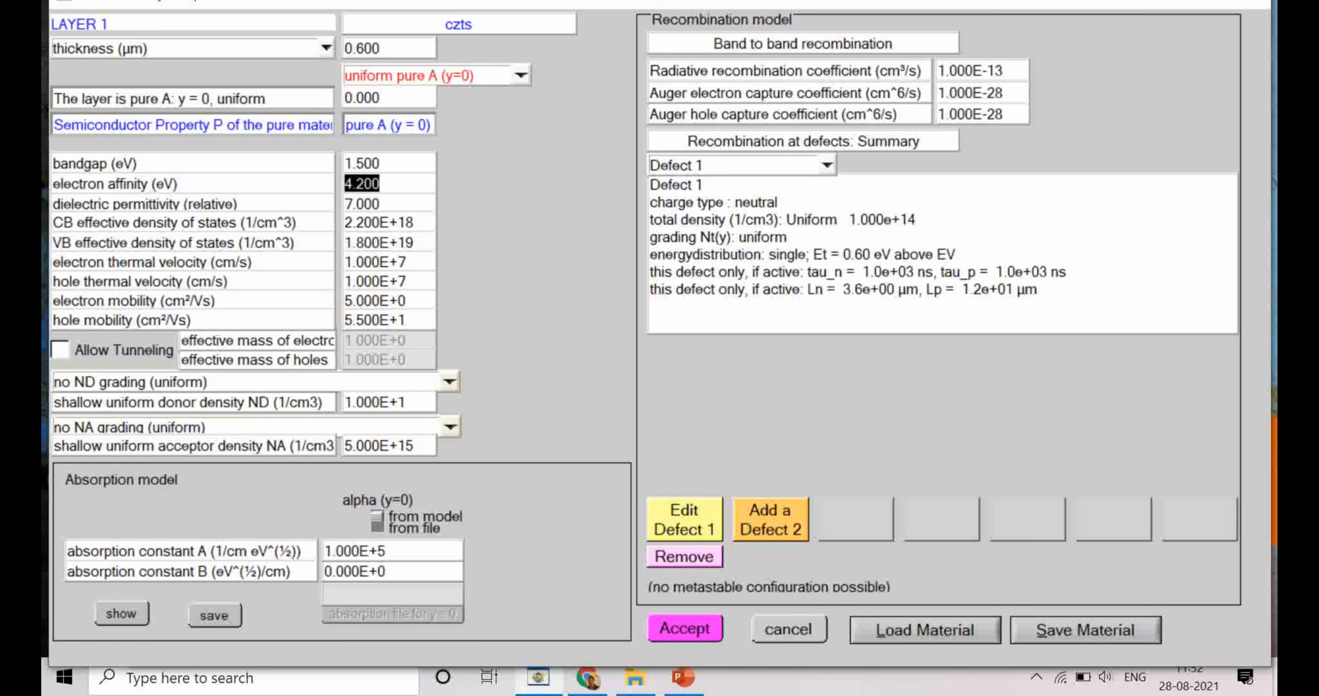
pyautogui.click(685, 628)
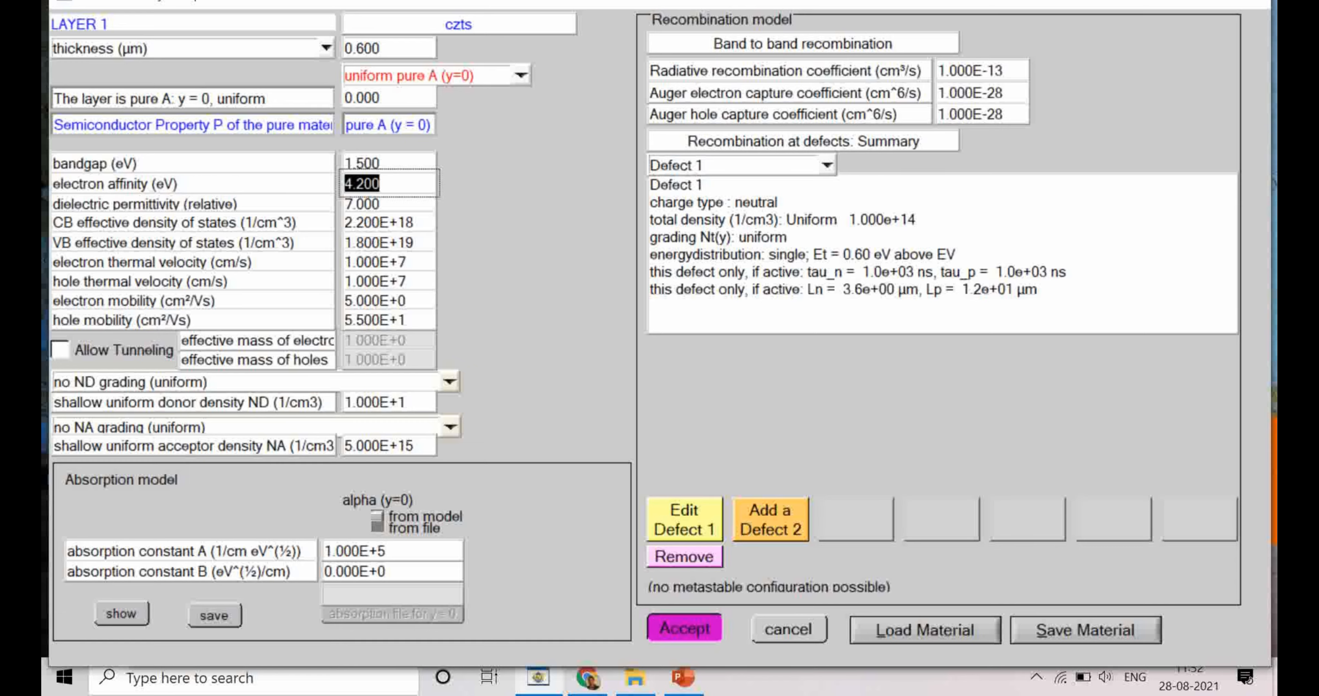
pyautogui.click(303, 138)
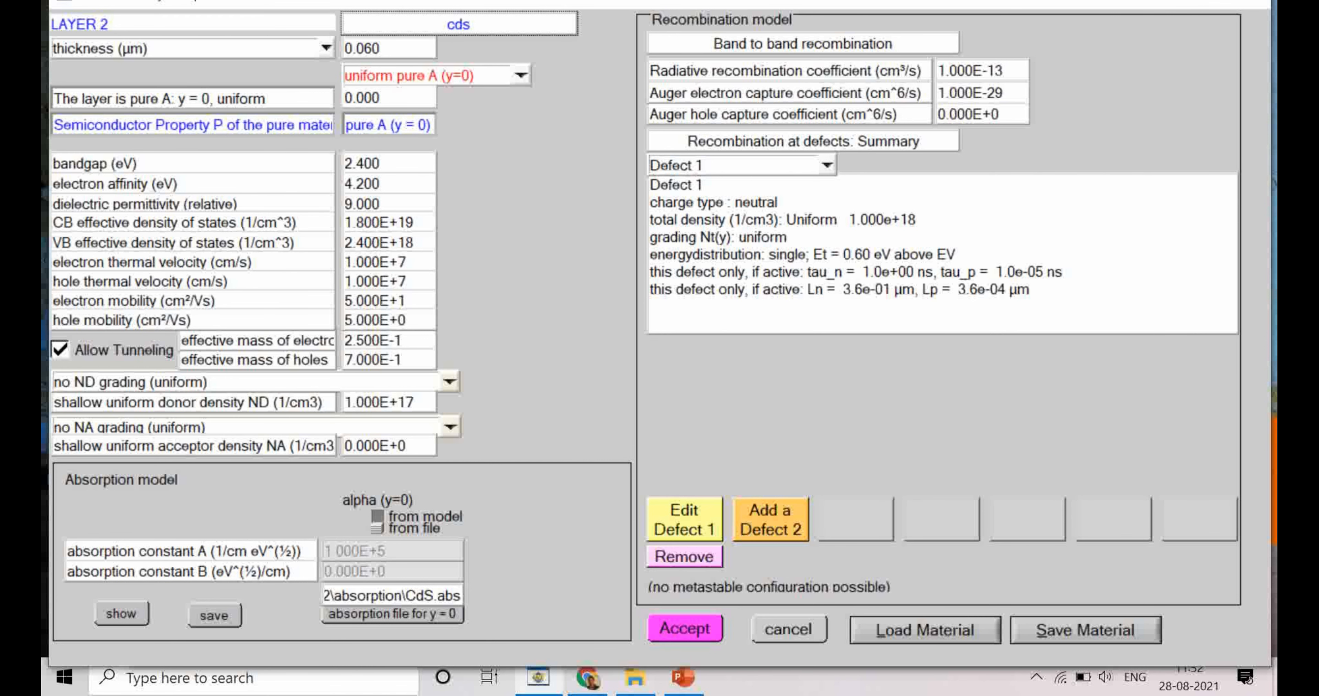
pyautogui.doubleClick(362, 184)
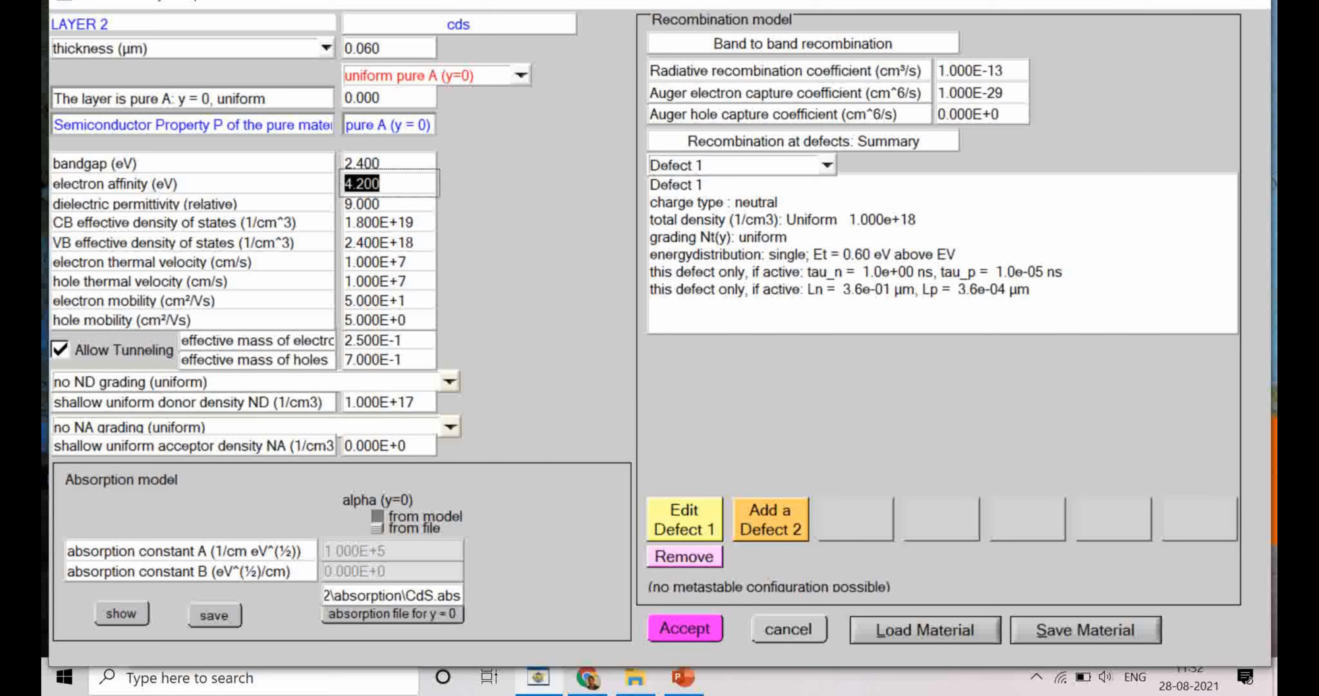
pyautogui.click(685, 628)
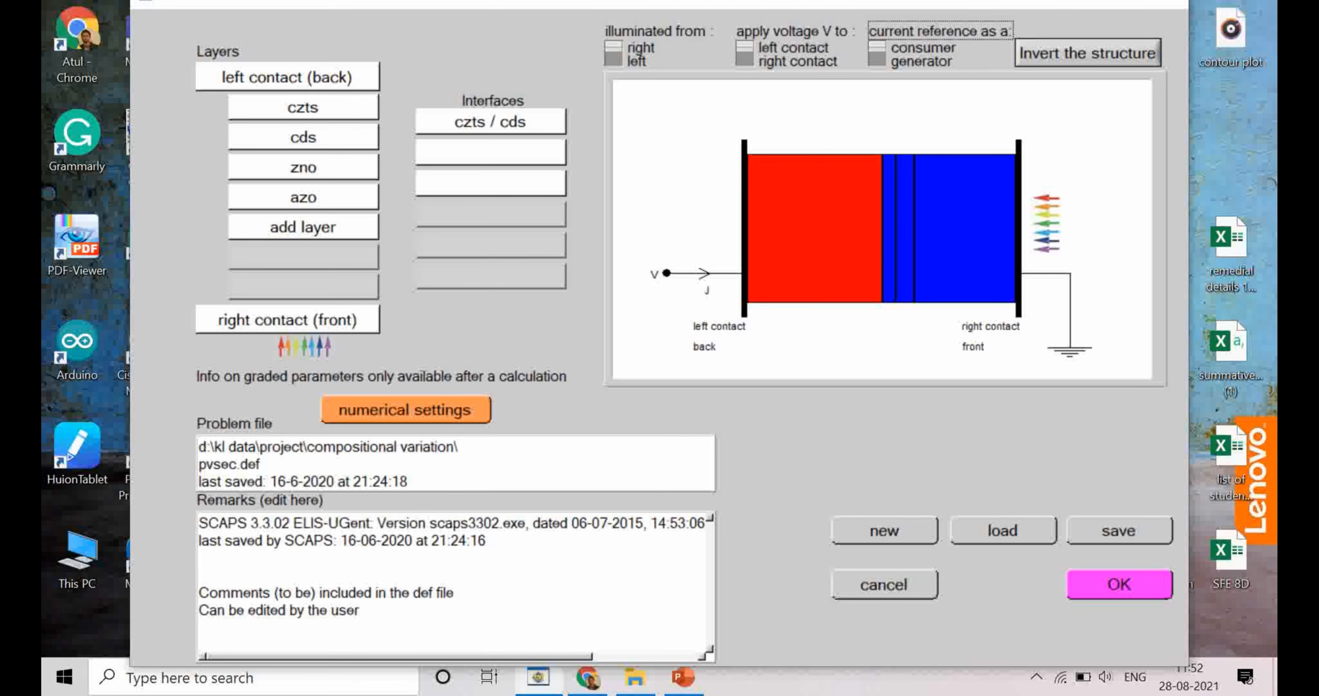
pyautogui.click(1120, 584)
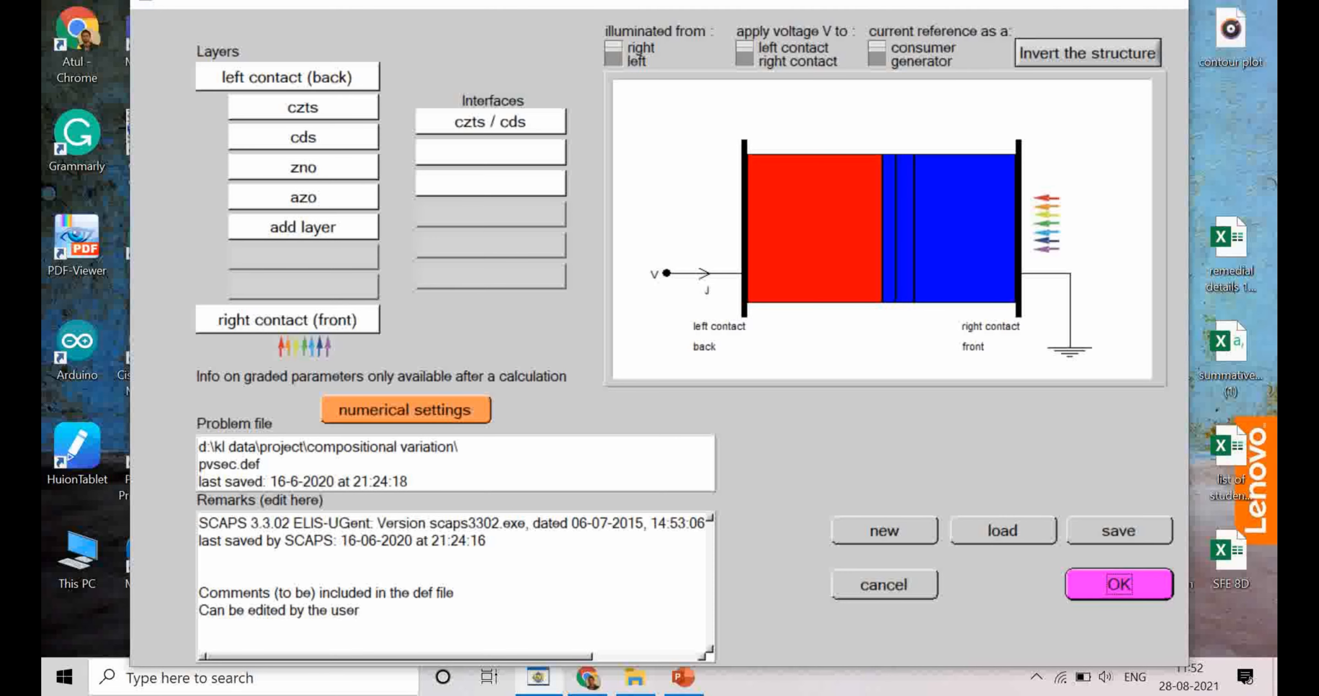
# Step: Configure the batch to vary the cds layer's electron affinity with a custom list from 3.7 to 4.6 eV in 0.1 eV steps
pyautogui.click(440, 566)
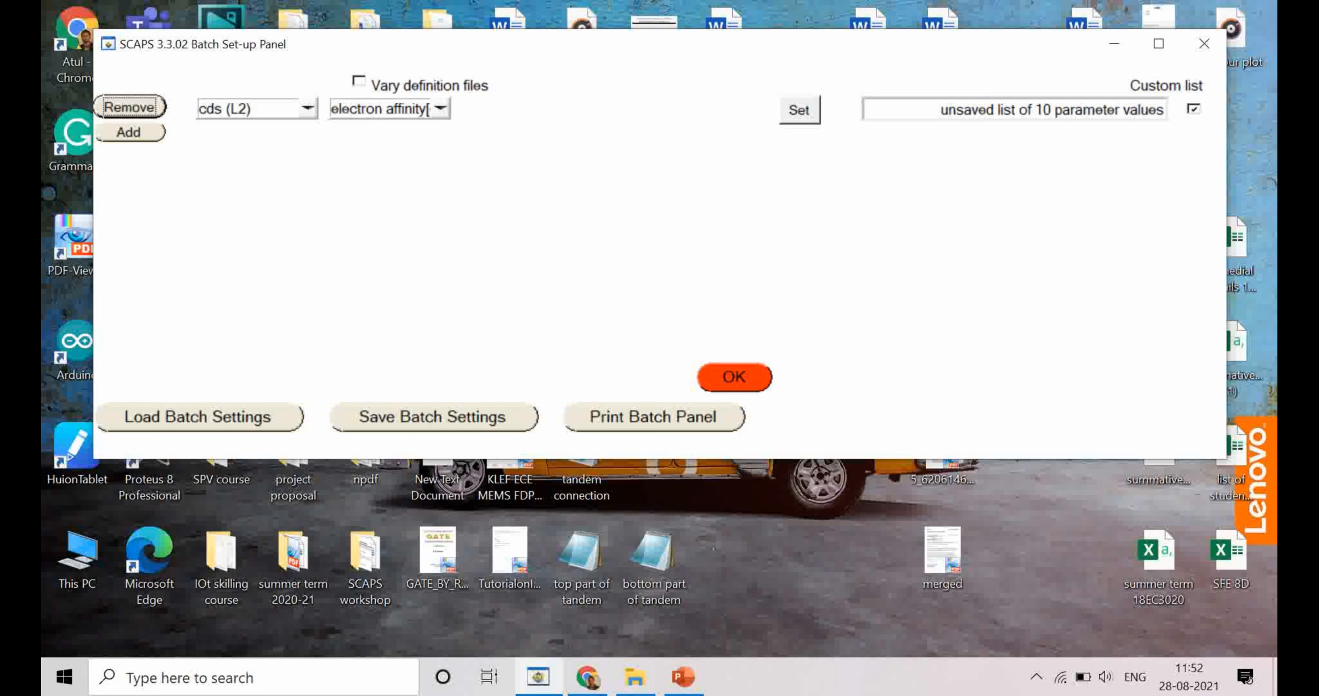
pyautogui.click(440, 108)
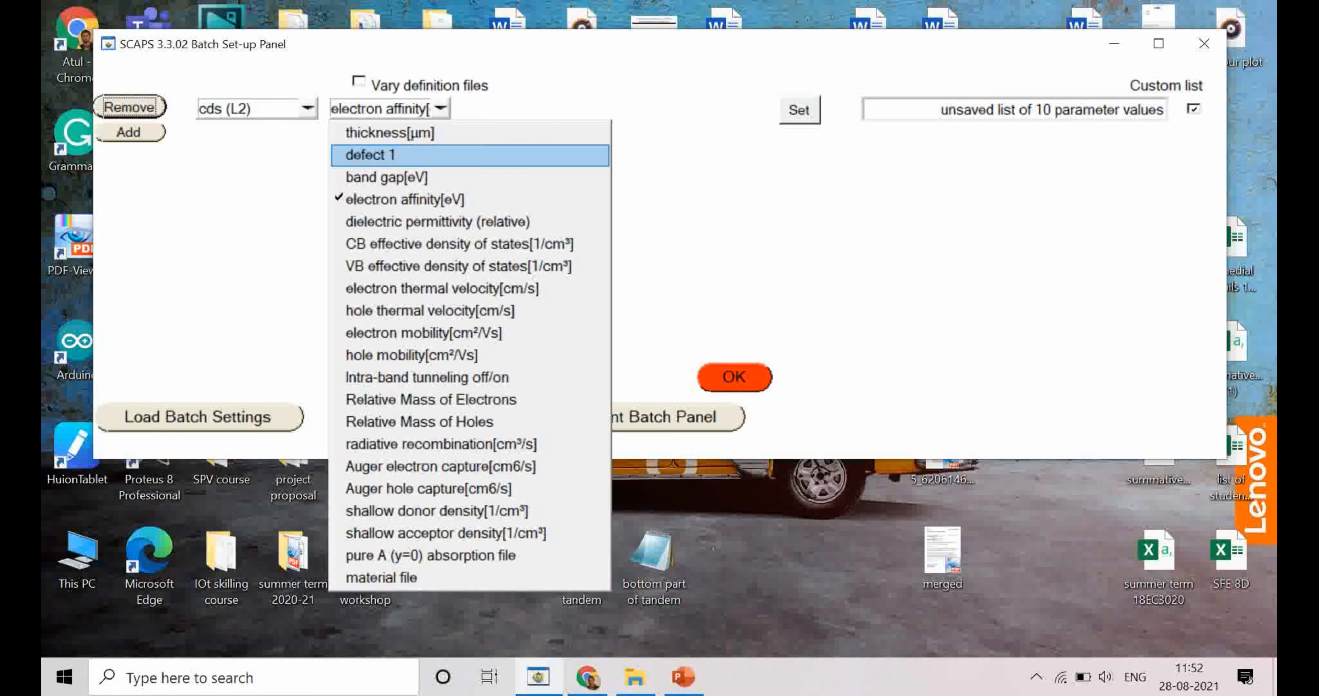
pyautogui.click(410, 200)
pyautogui.click(800, 109)
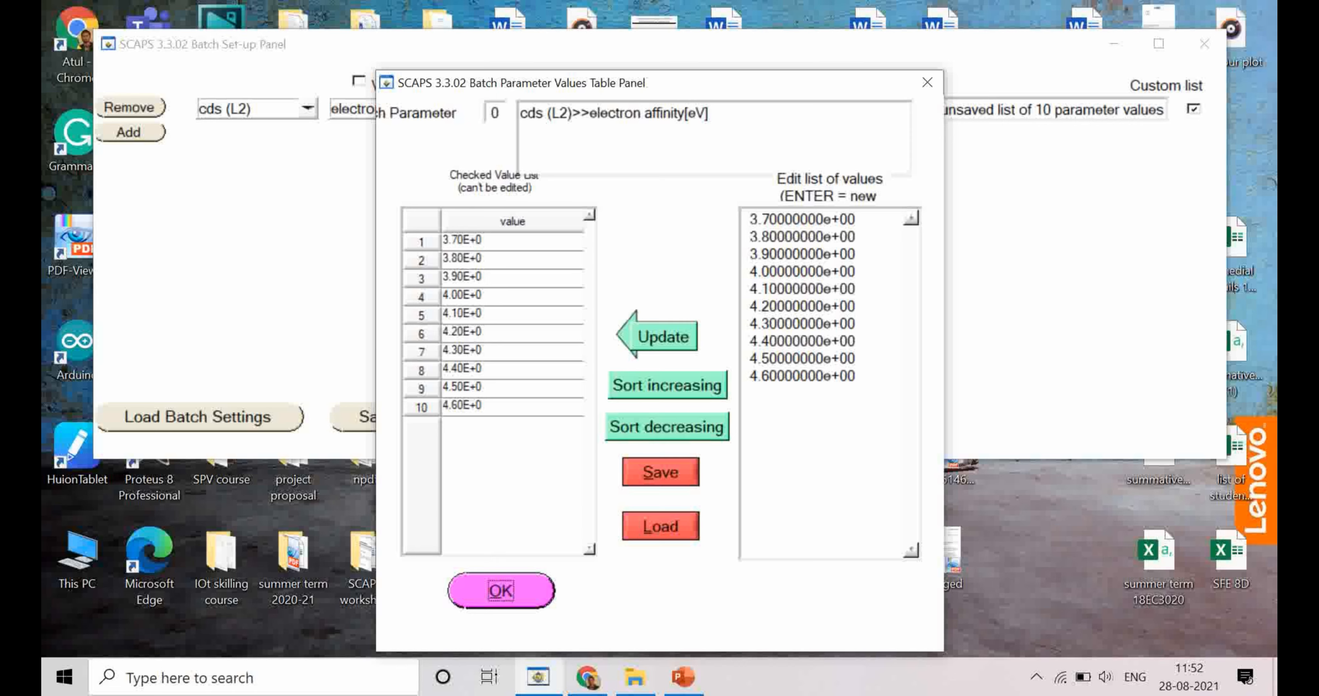
pyautogui.press('Tab')
pyautogui.moveTo(758, 306); pyautogui.dragTo(856, 307)
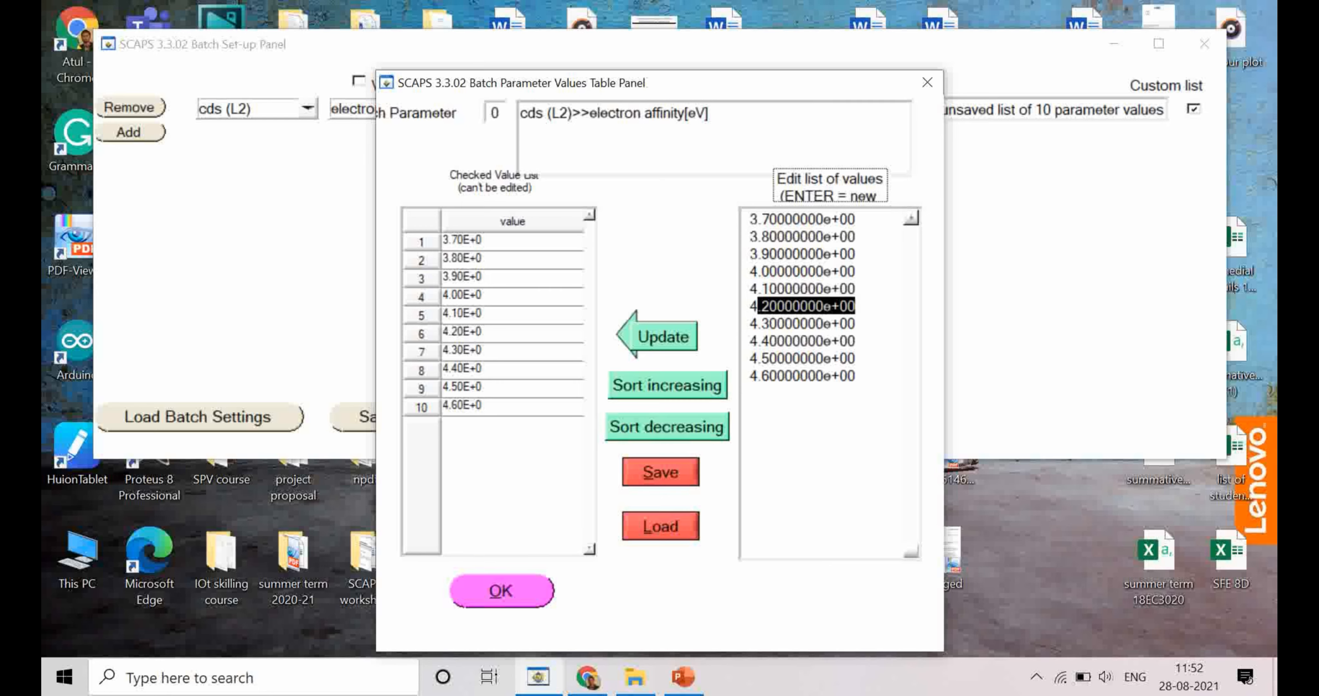
pyautogui.click(663, 337)
pyautogui.click(501, 592)
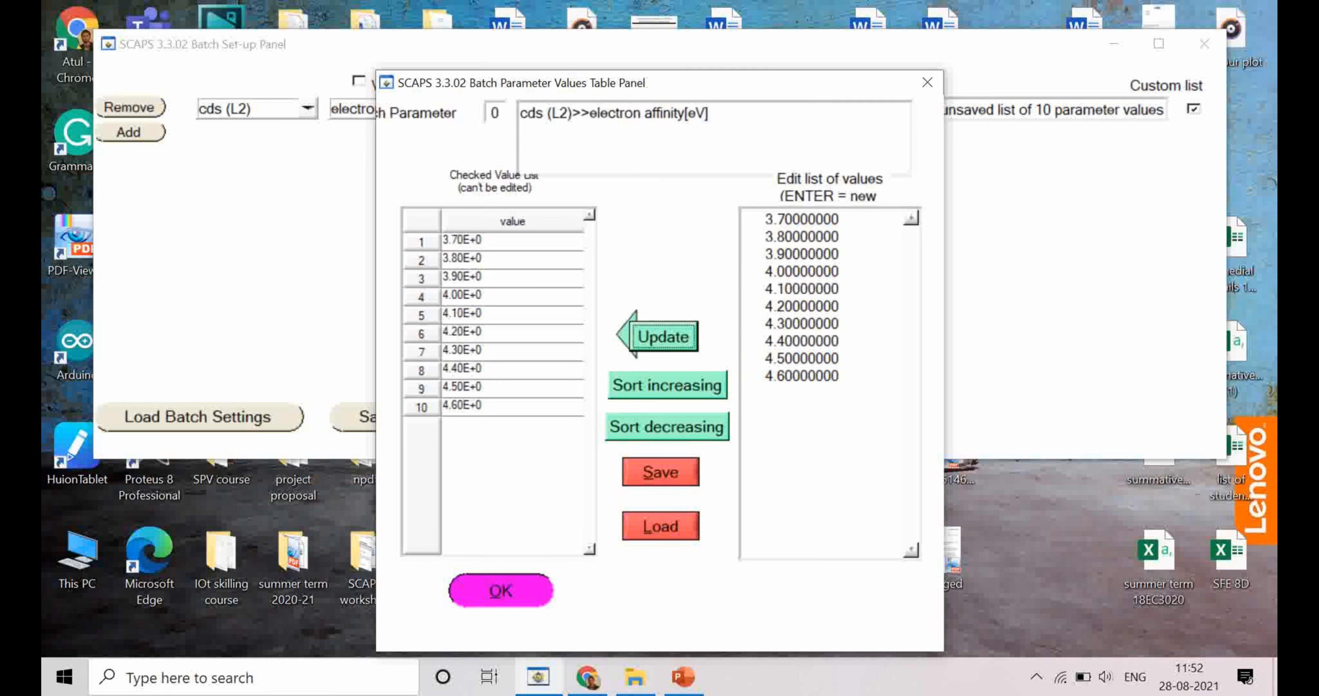
pyautogui.click(735, 378)
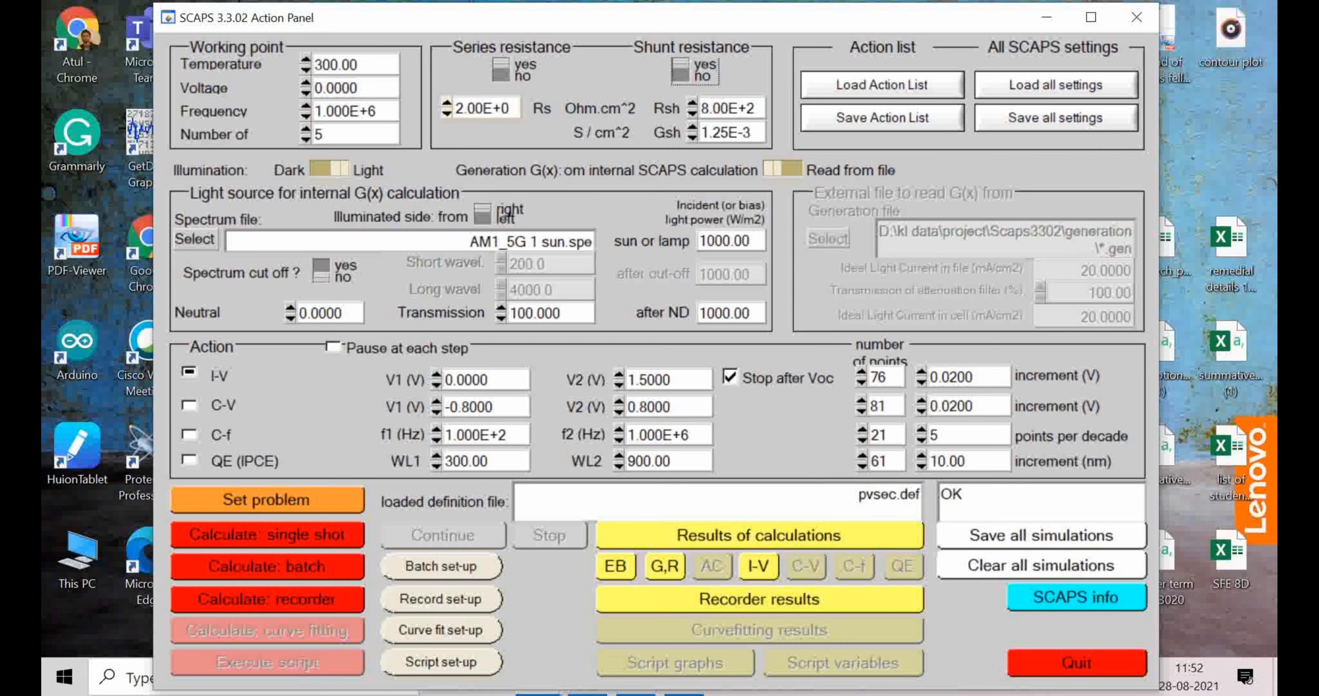
# Step: Confirm eta as the property to record and run the recorder calculation, deleting the previously recorded results
pyautogui.click(441, 600)
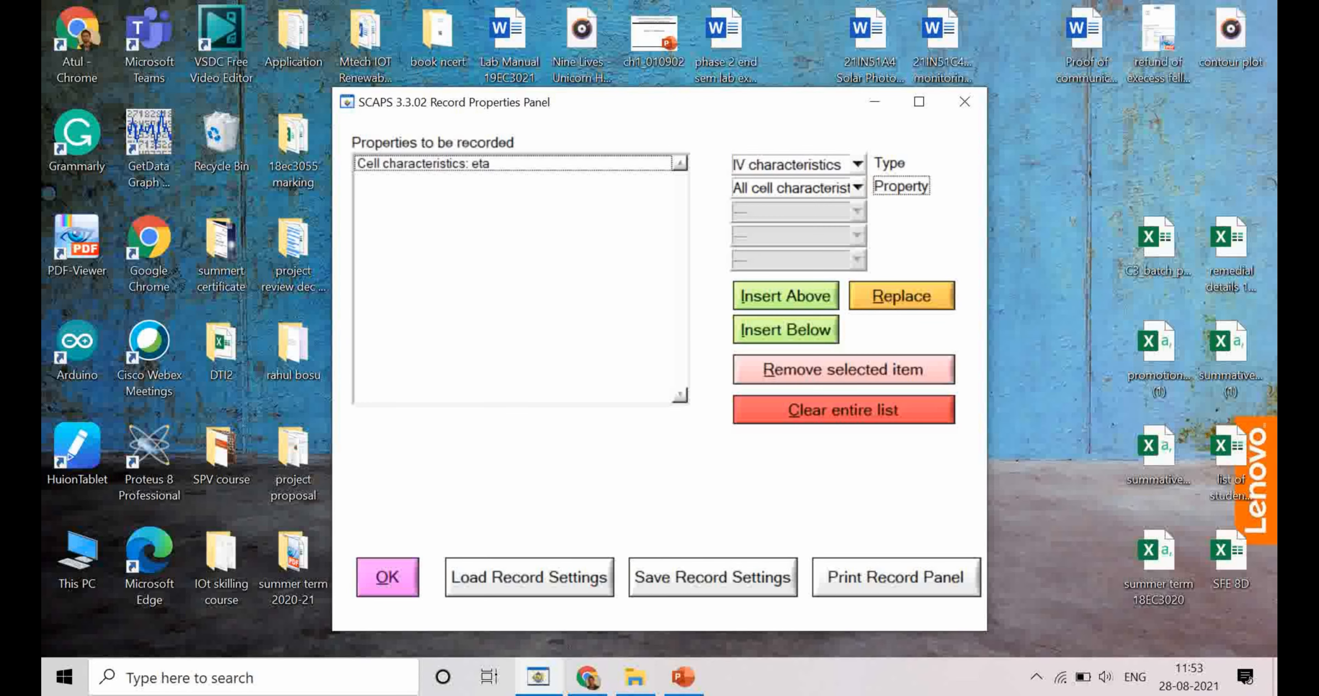
pyautogui.click(387, 577)
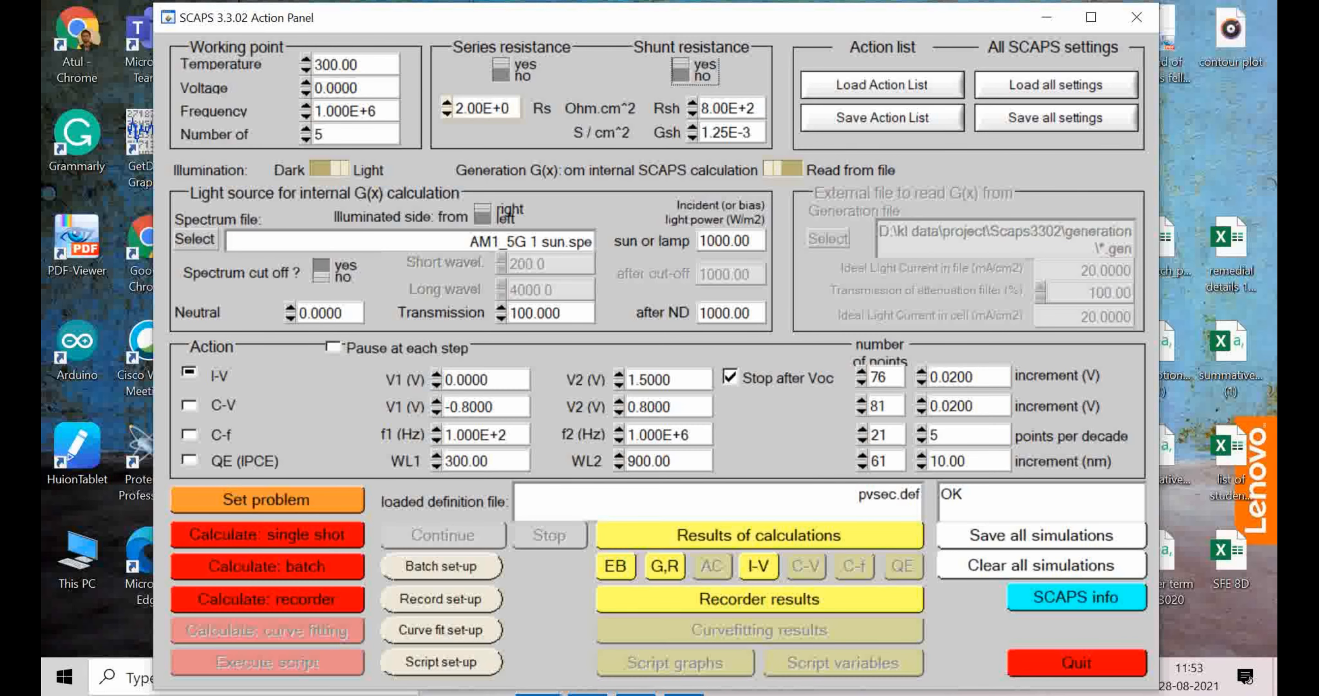
pyautogui.click(267, 599)
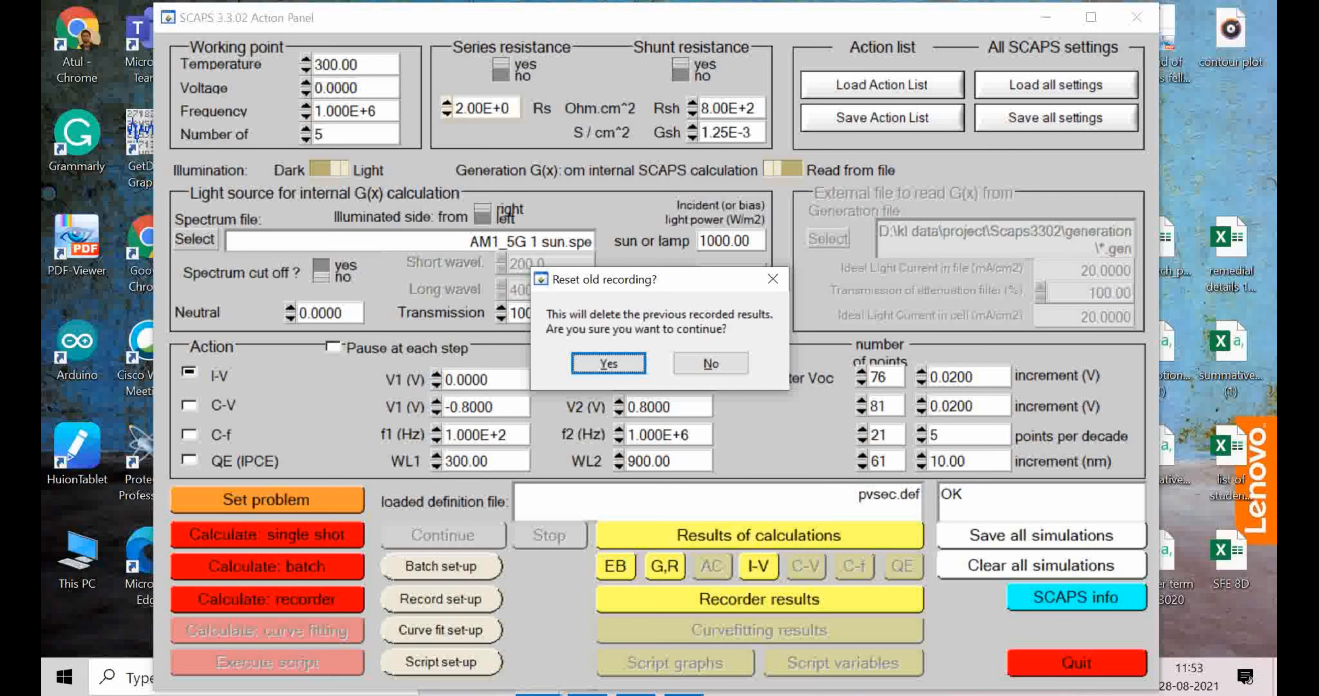
pyautogui.press('Return')
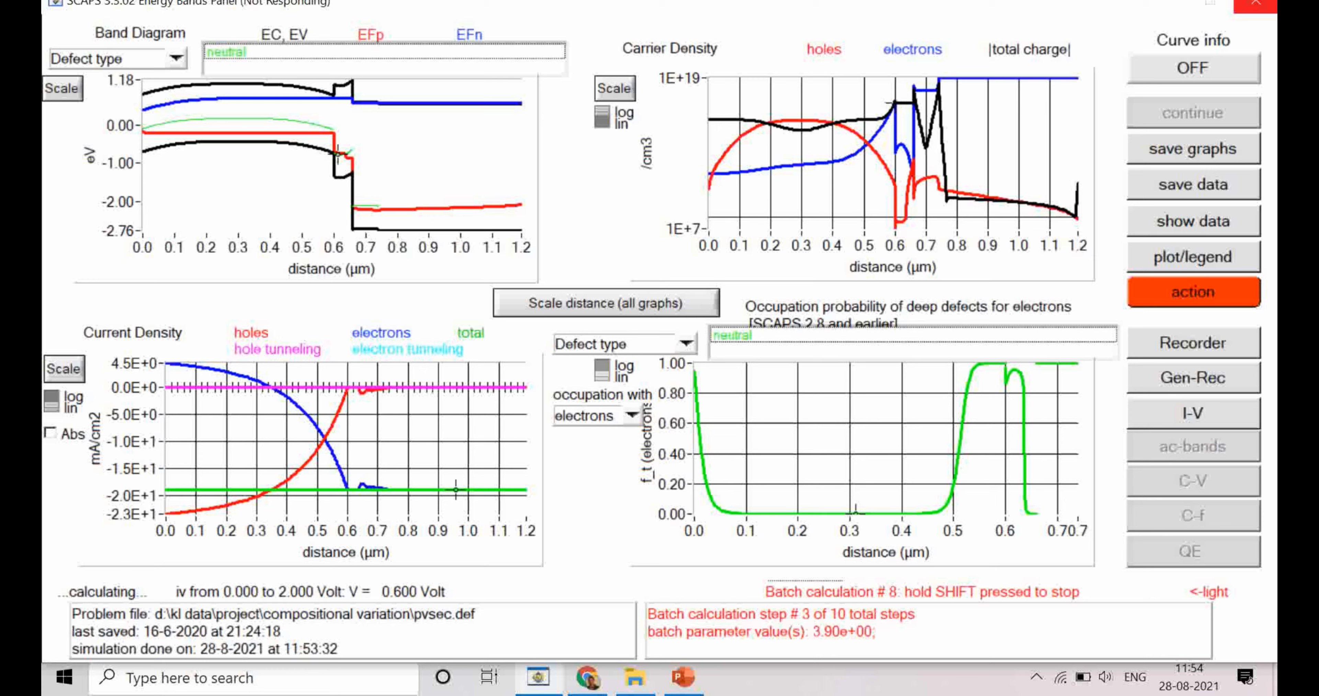
pyautogui.moveTo(538, 676)
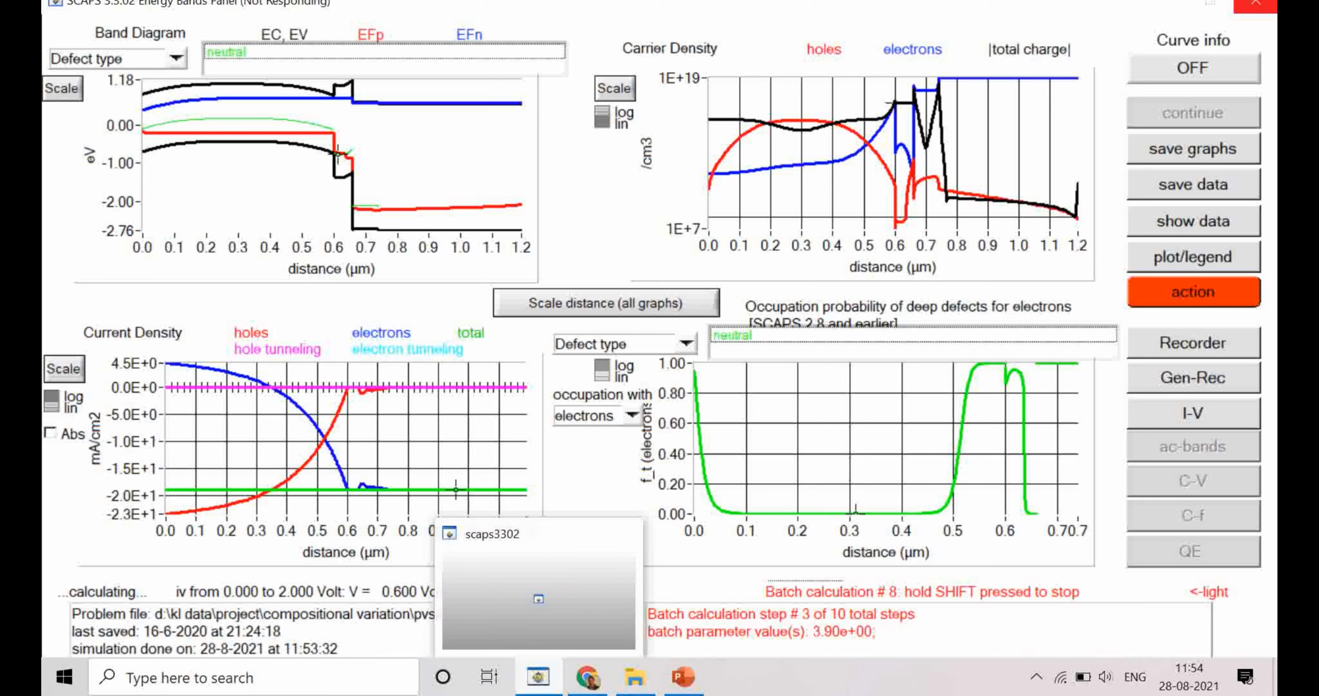
pyautogui.click(538, 599)
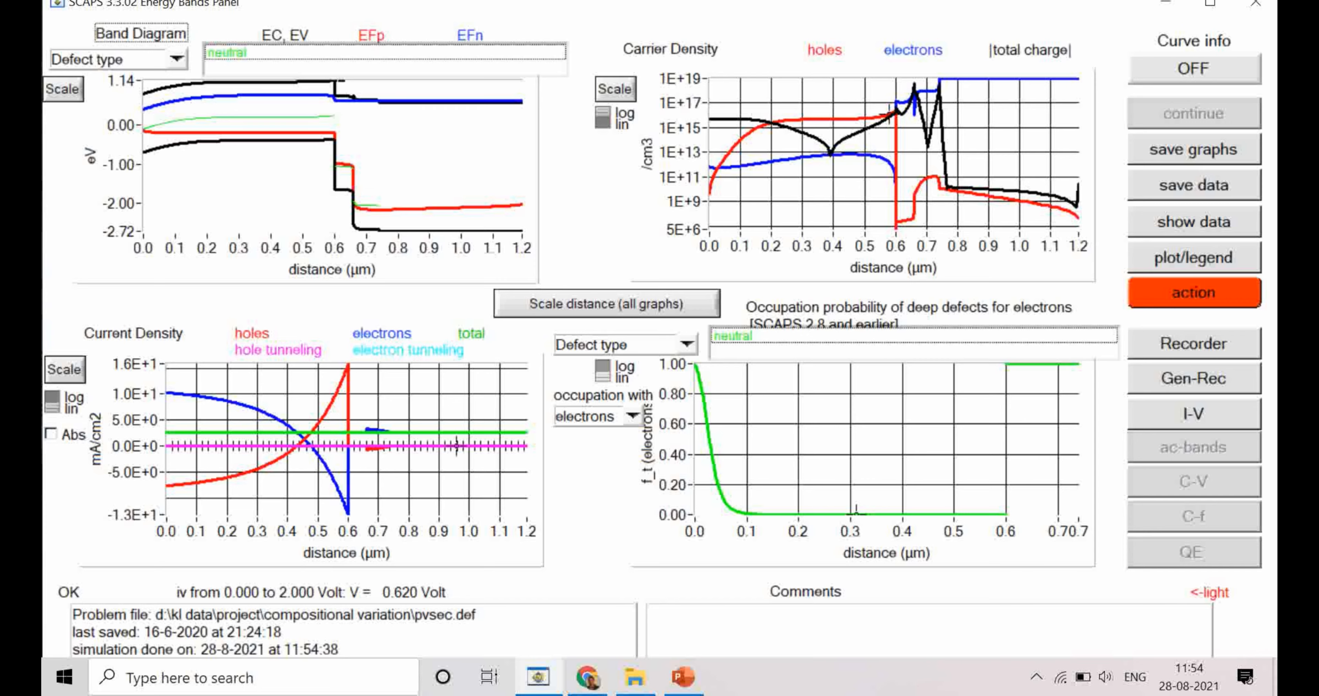
# Step: Examine the recorded curve of eta against cds electron affinity and switch to the CZTS/CdS cliff band diagram in PowerPoint
pyautogui.click(1194, 344)
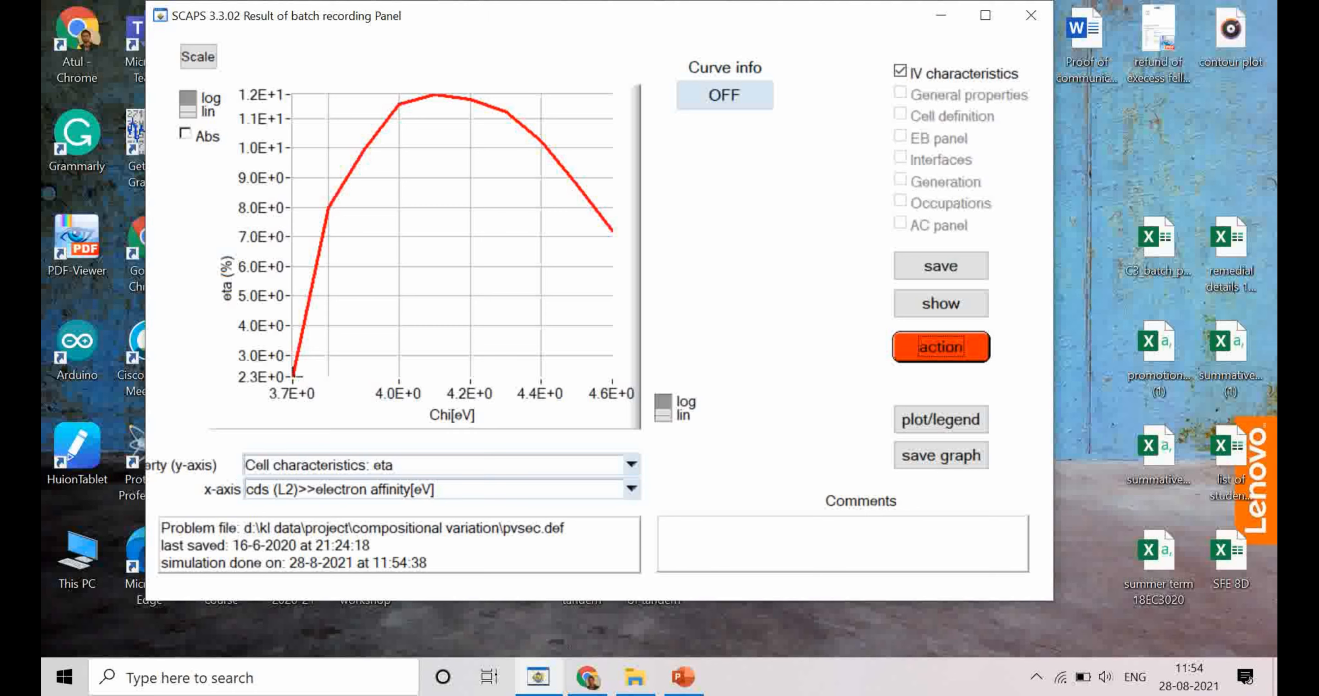
pyautogui.click(422, 257)
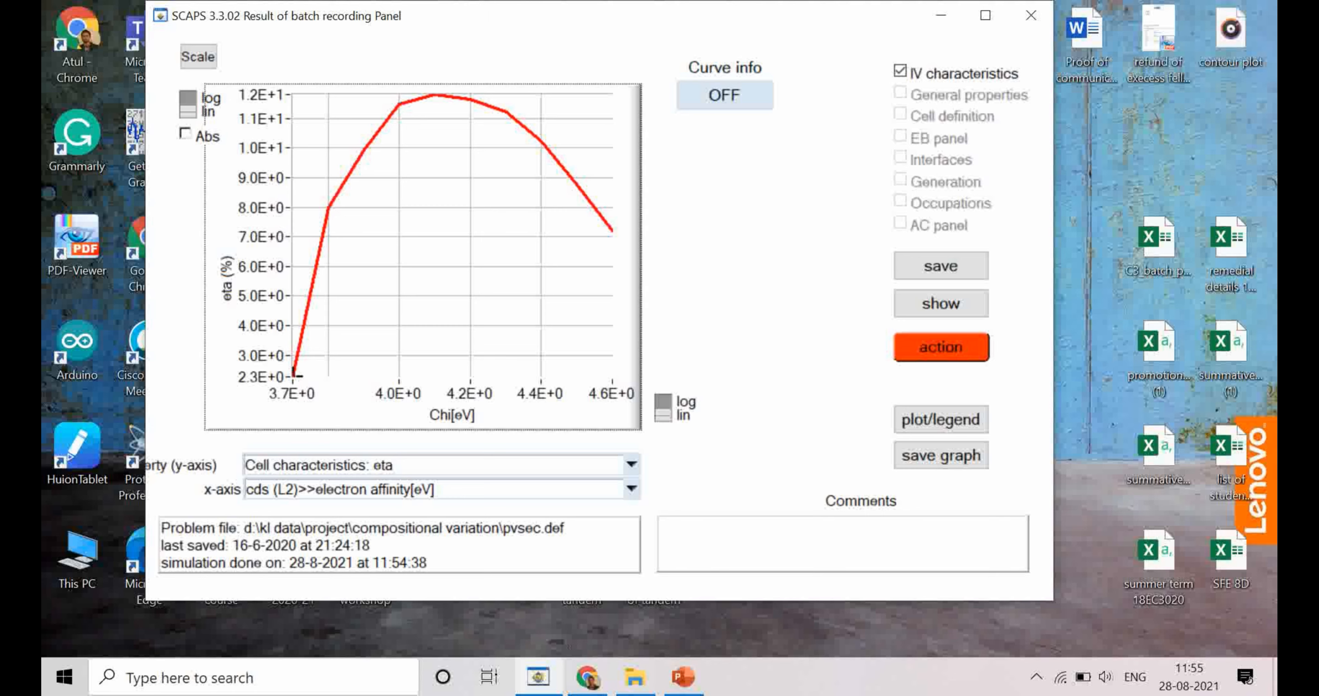
pyautogui.moveTo(522, 134); pyautogui.dragTo(438, 373)
pyautogui.hotkey('alt', 'Tab')
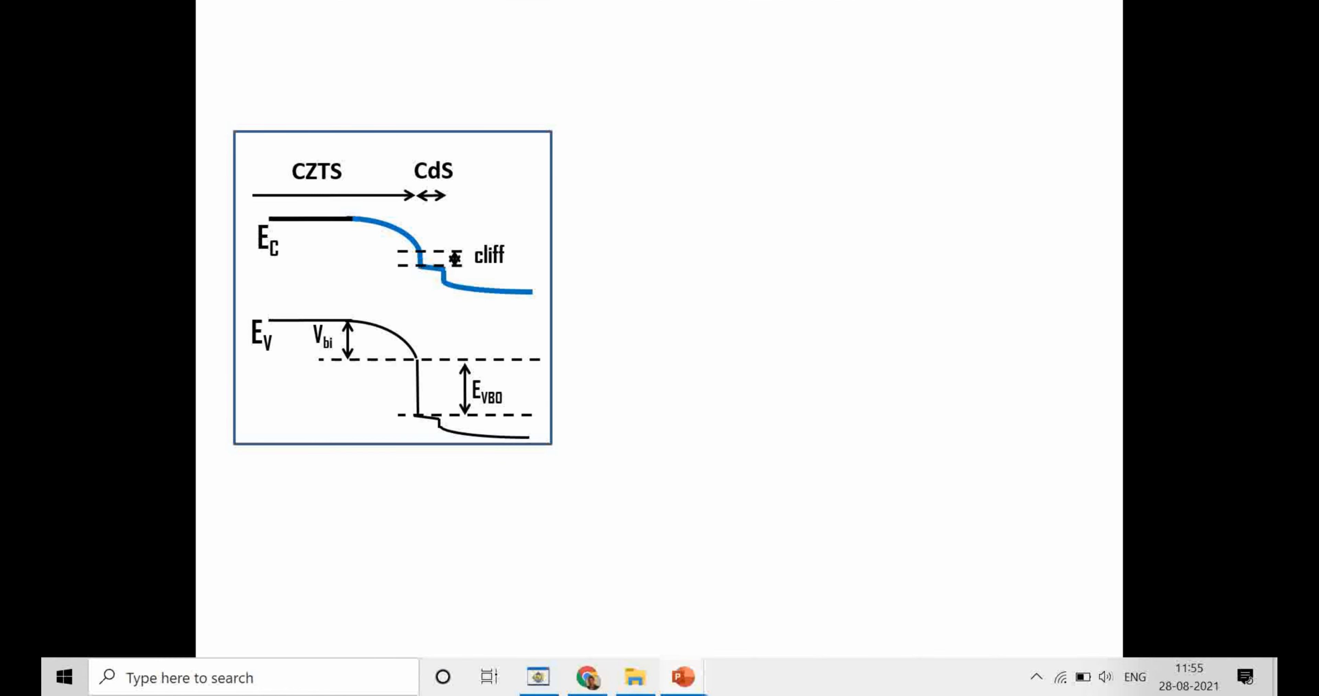